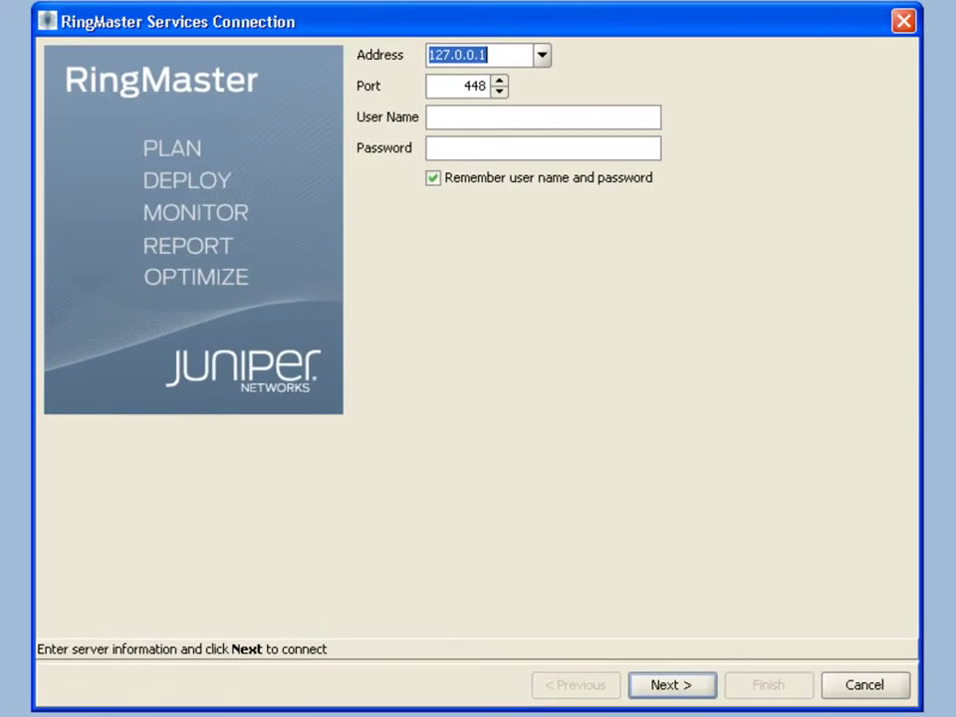
# Connect to the services server and open the Services > Plan Management web page.
pyautogui.click(630, 603)
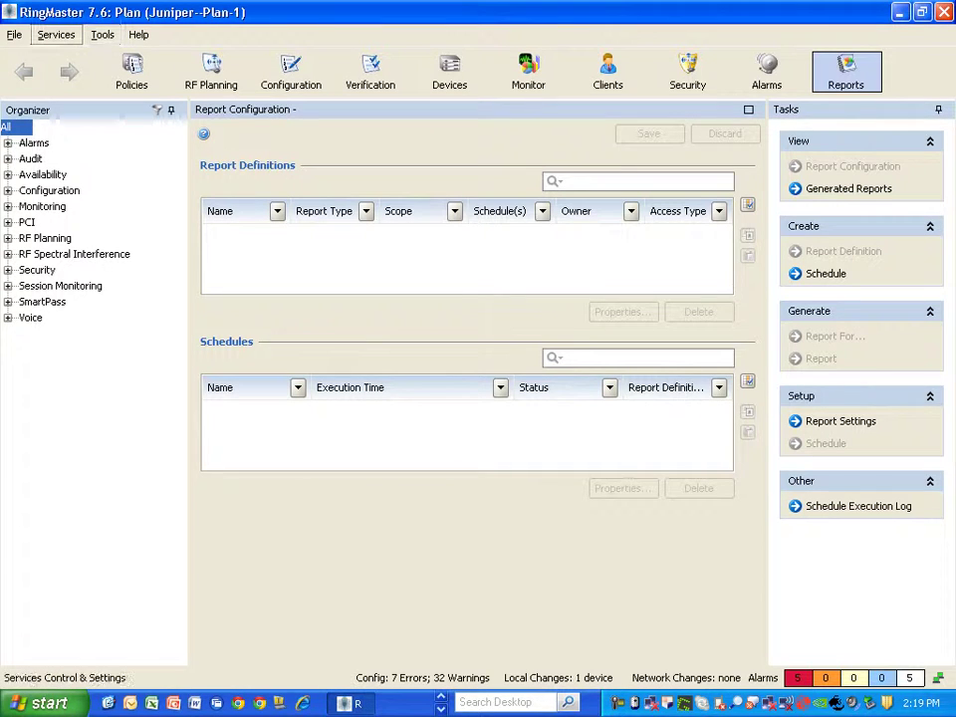
pyautogui.click(56, 34)
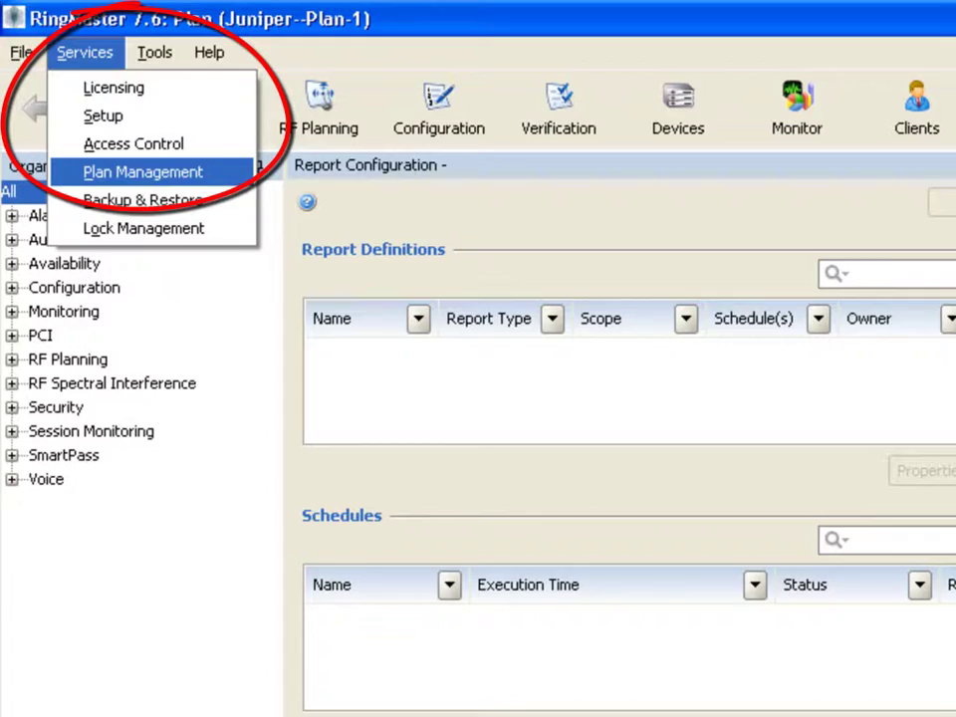
pyautogui.click(143, 171)
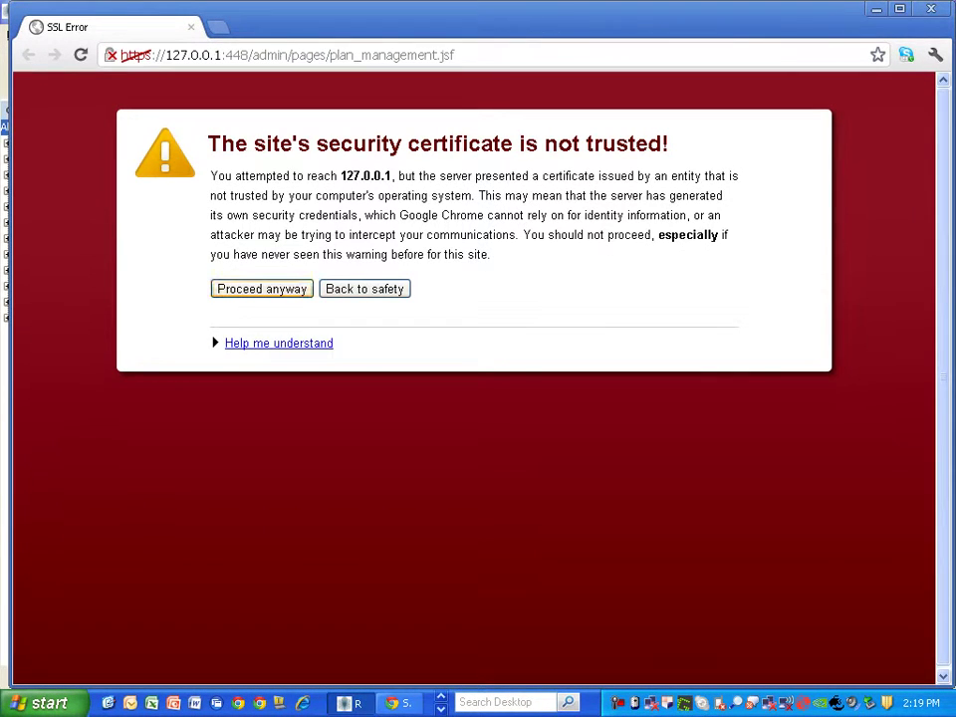
# Bypass the certificate warning and create plan Juniper-5 for United States (US), set to open on creation.
pyautogui.click(262, 289)
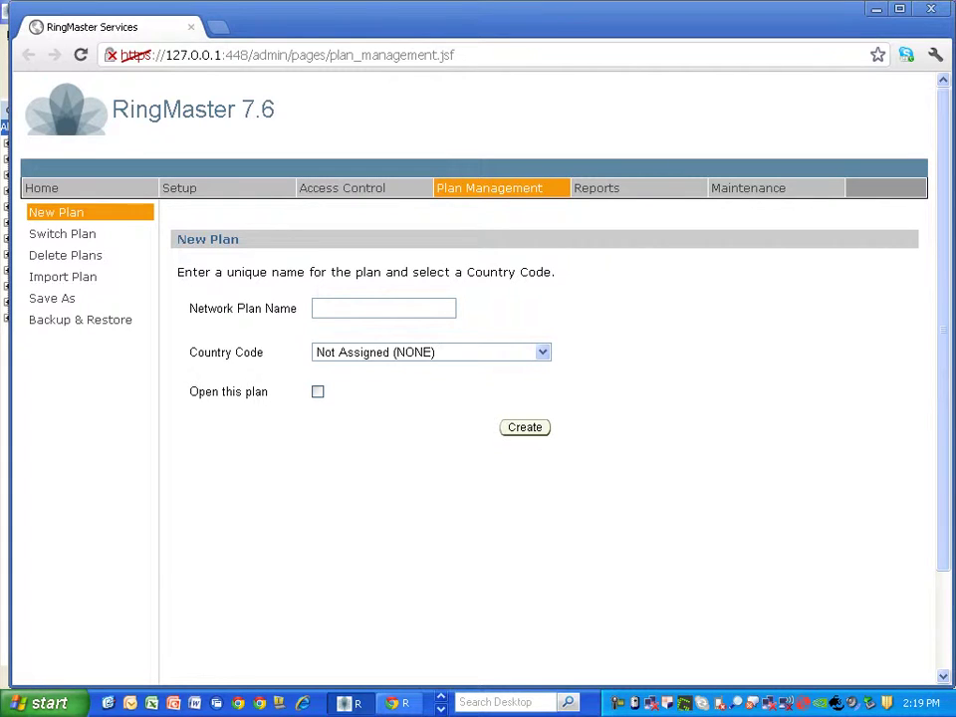
pyautogui.click(384, 308)
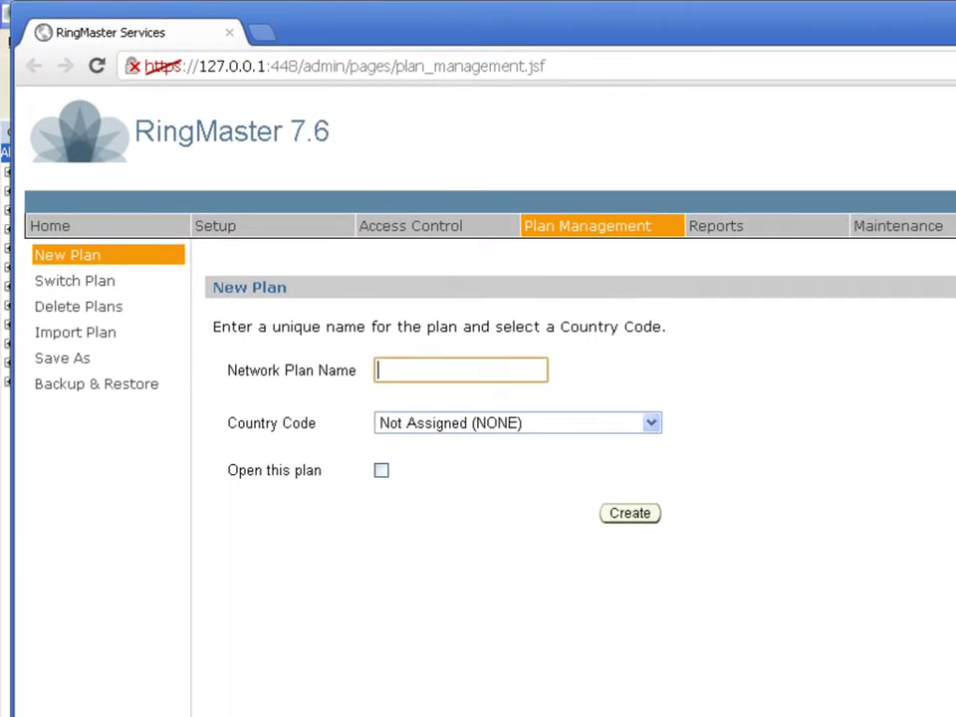
pyautogui.write('Juniper')
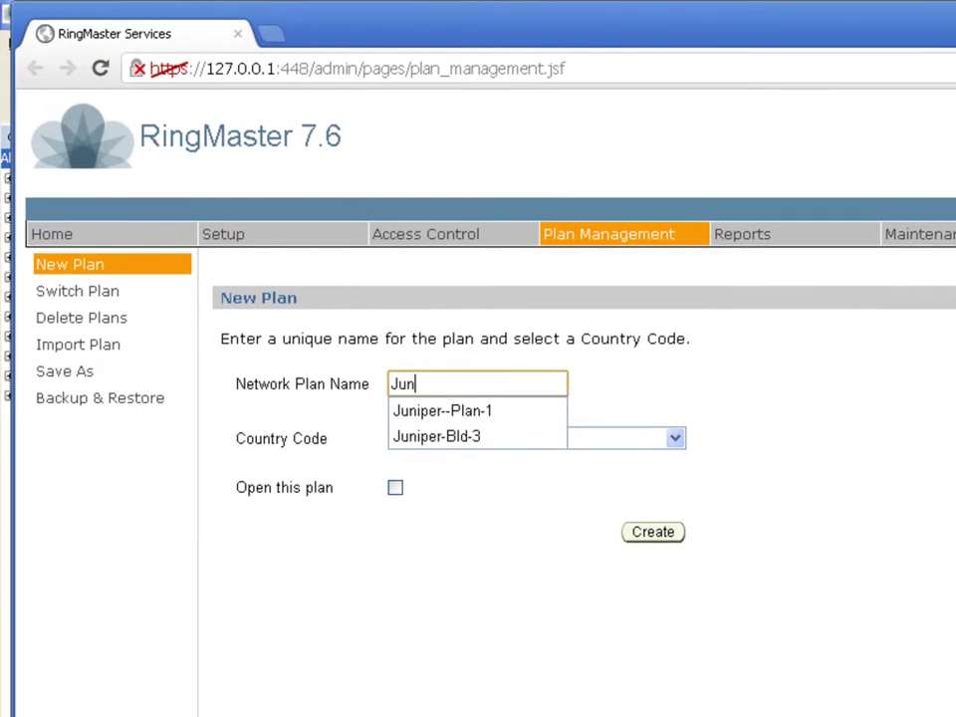
pyautogui.write('-5')
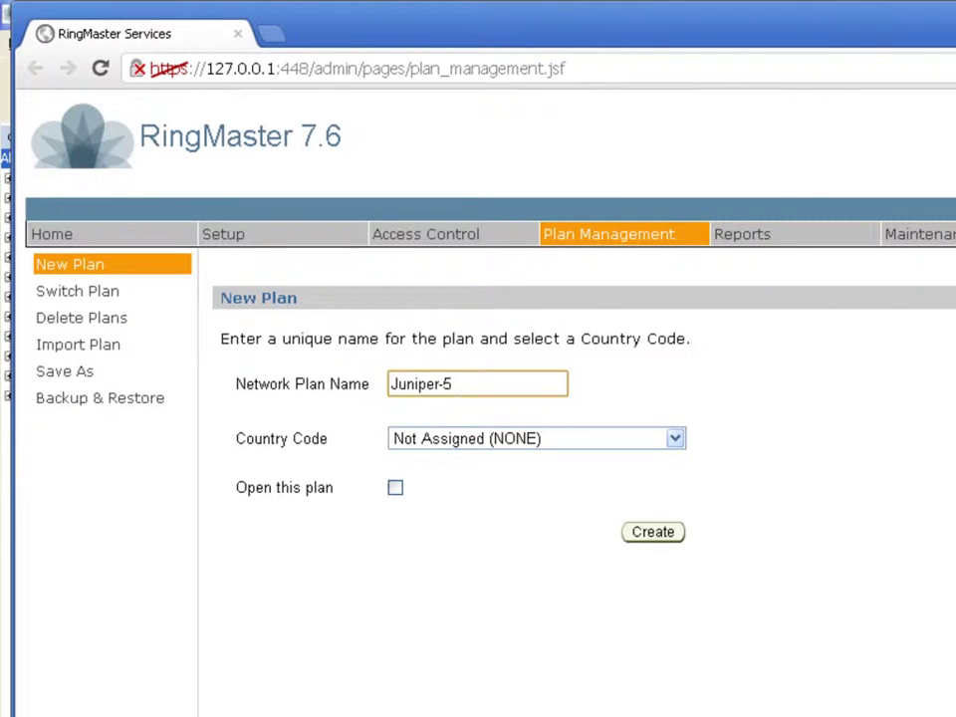
pyautogui.click(536, 438)
pyautogui.scroll(-12, 528, 578)
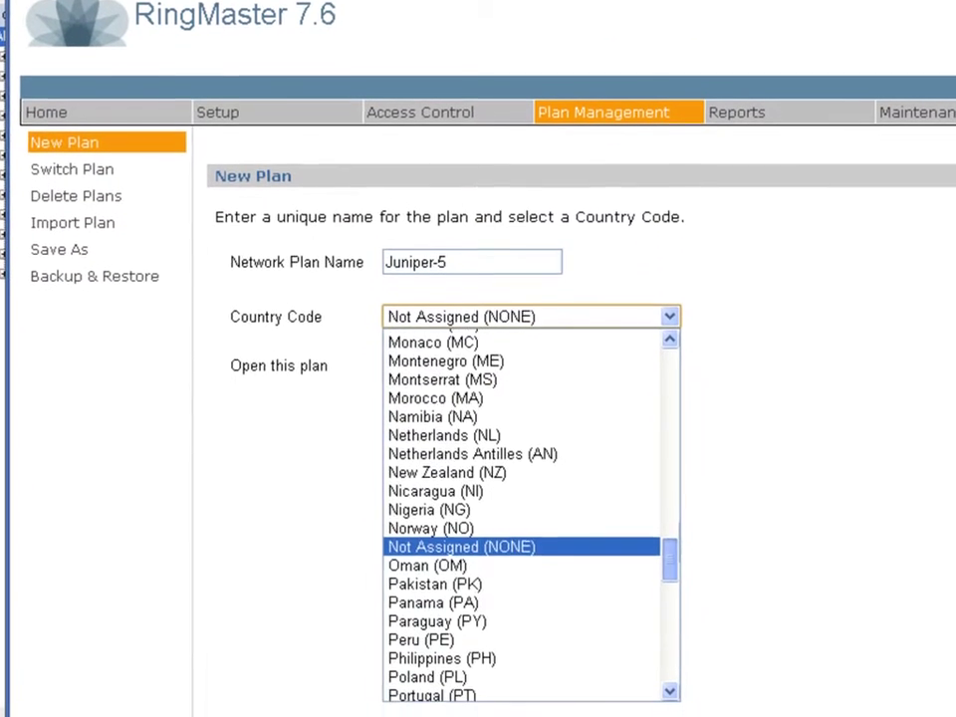
pyautogui.scroll(-2, 518, 508)
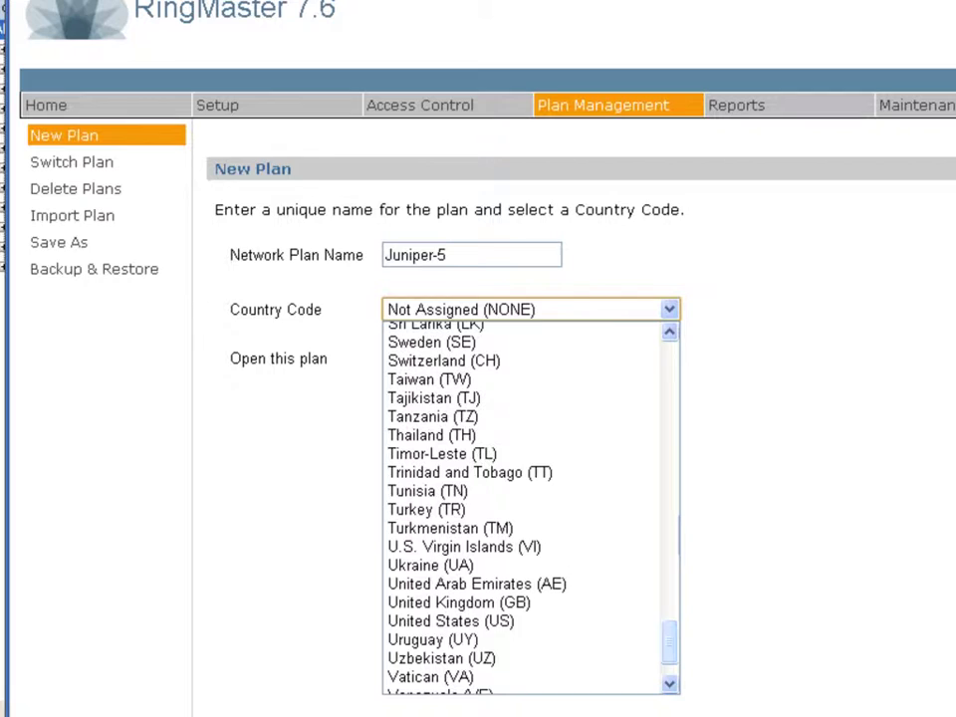
pyautogui.click(450, 620)
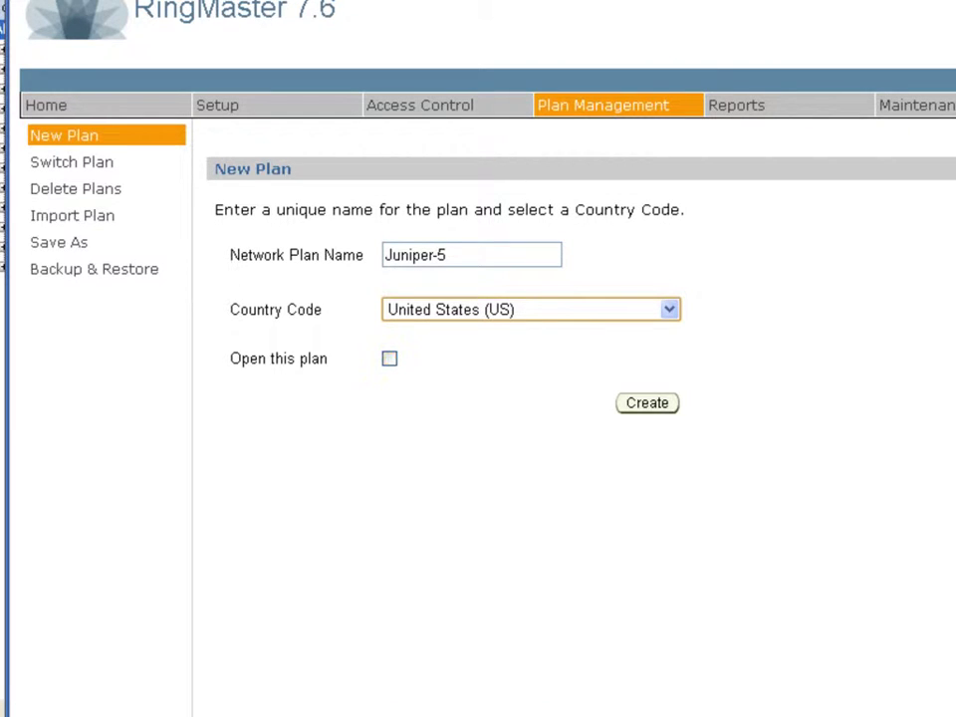
pyautogui.click(390, 359)
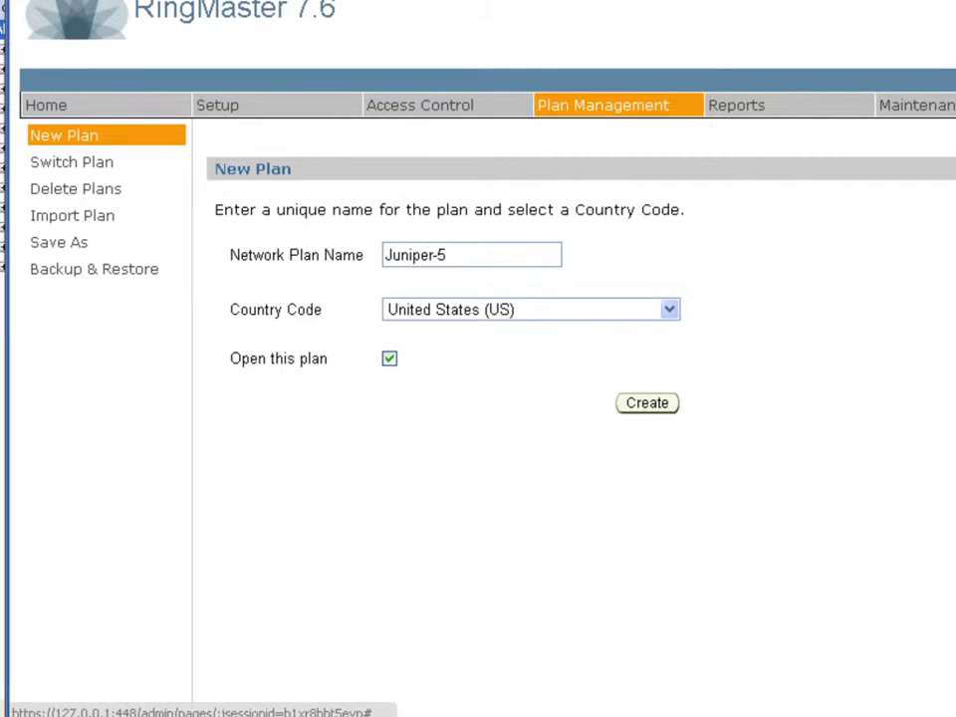
pyautogui.click(648, 402)
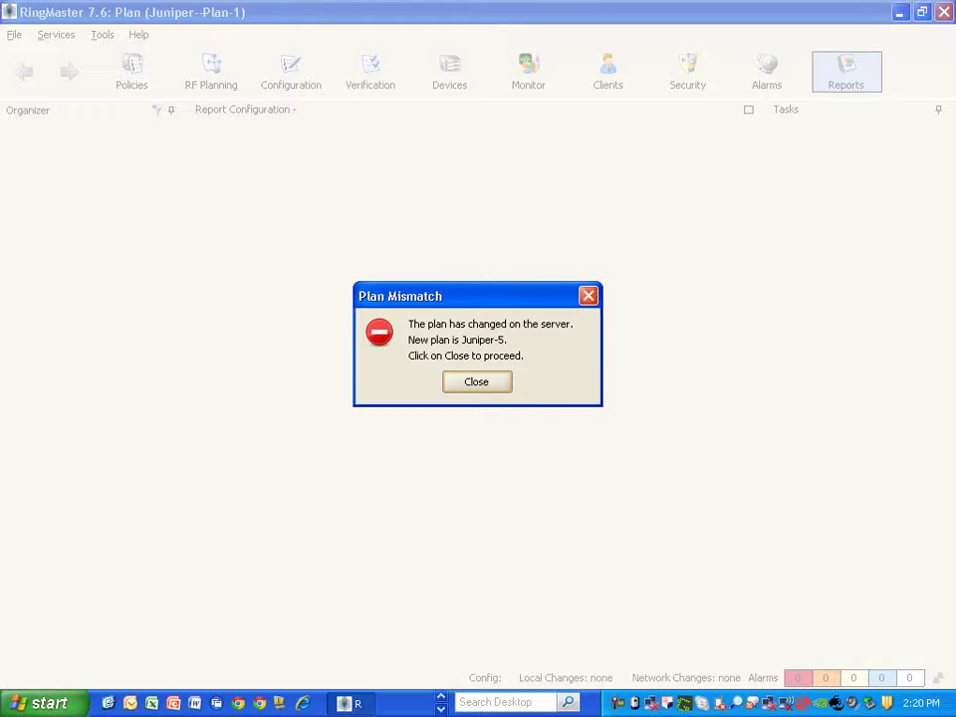
# Dismiss the plan mismatch notice and reconnect to the 127.0.0.1:448 server to load Juniper-5.
pyautogui.press('Return')
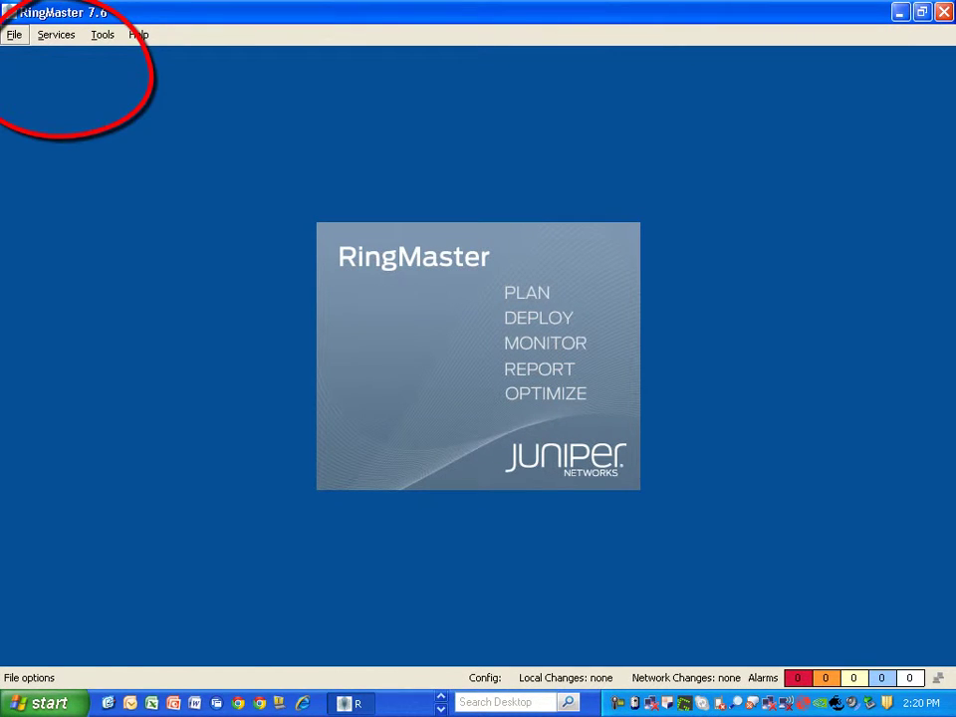
pyautogui.press('Down')
pyautogui.press('Return')
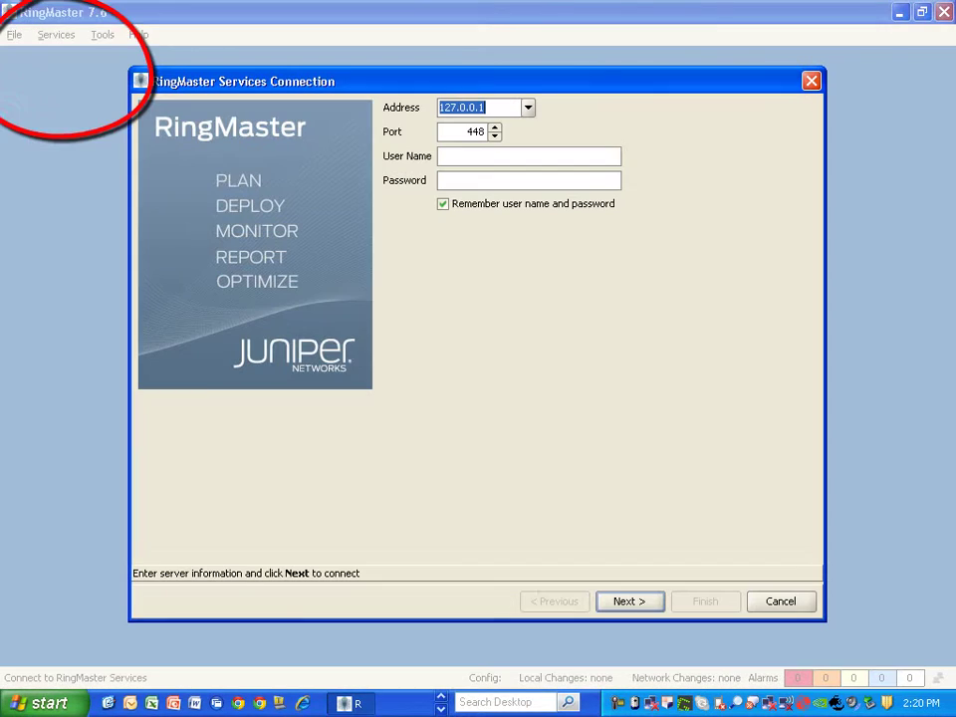
pyautogui.press('Return')
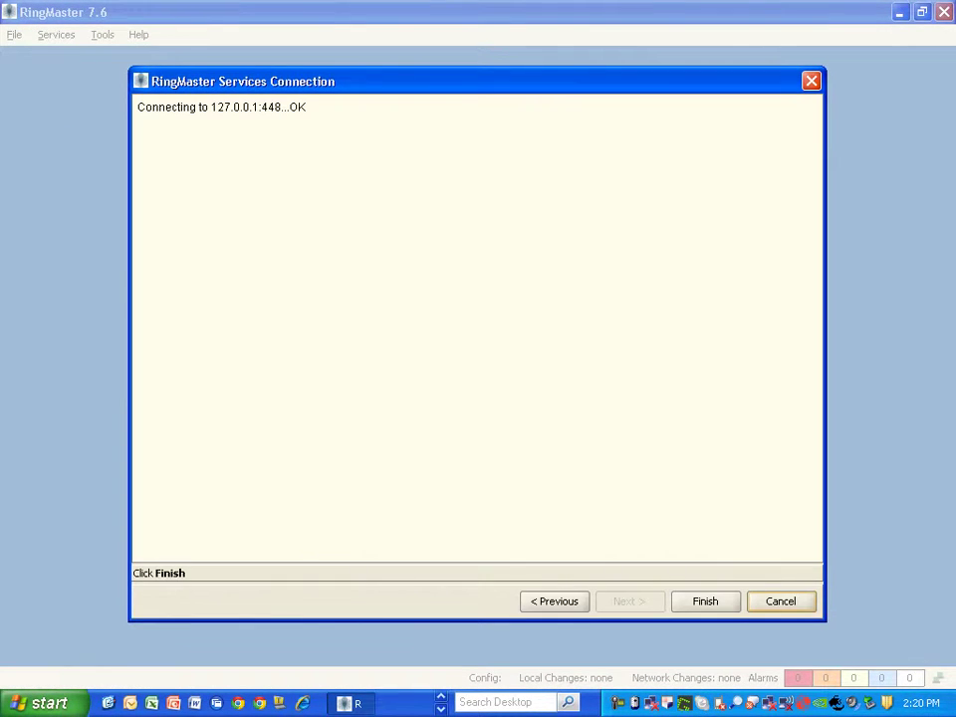
pyautogui.press('Return')
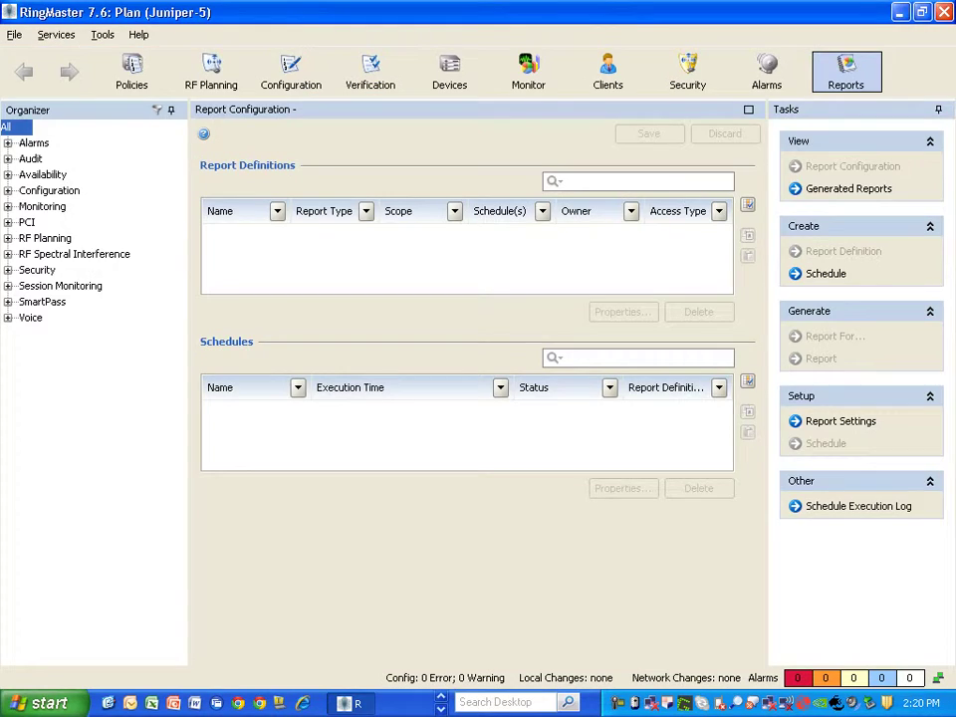